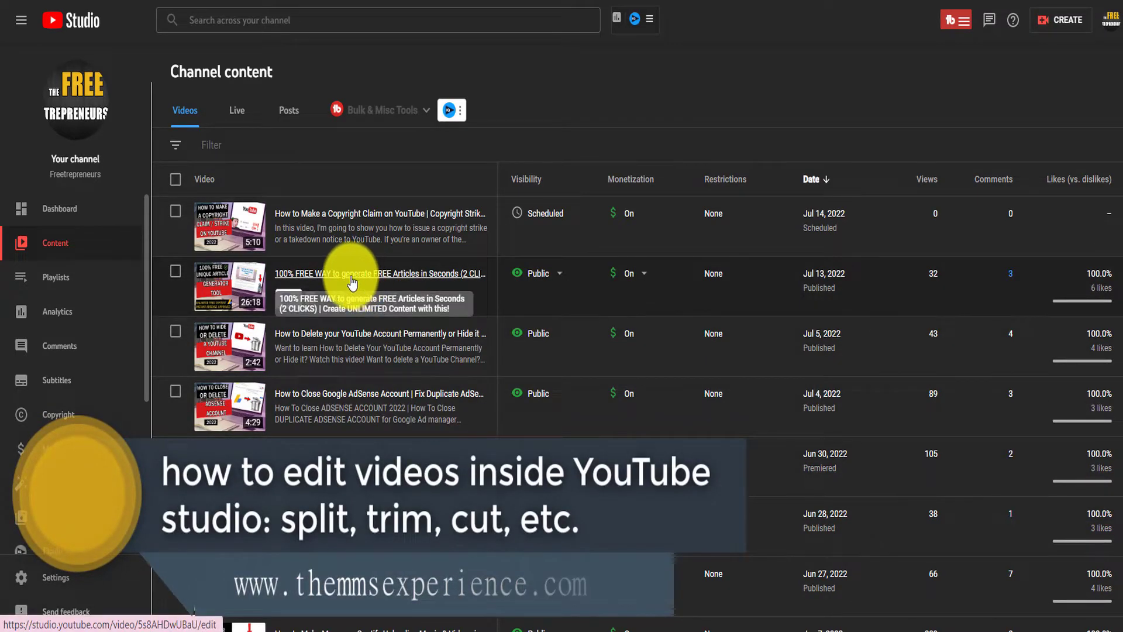
# Open the details of the '100% FREE WAY to generate FREE Articles' video from Channel content
pyautogui.click(351, 279)
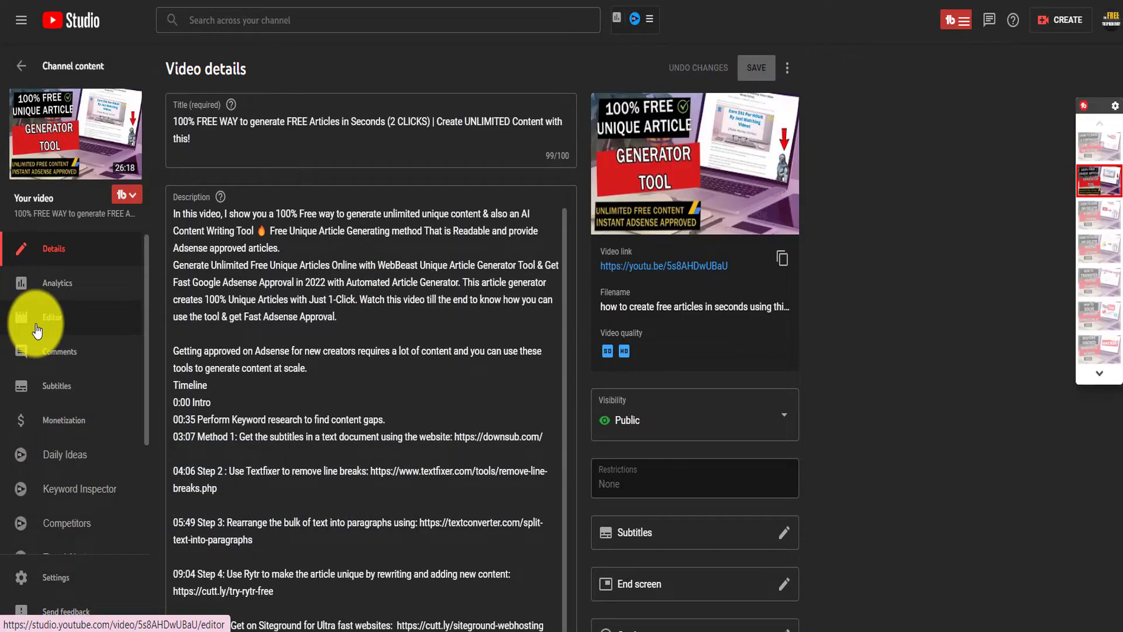
# Open the video editor and scrub the timeline to where the footage turns black (~20:25)
pyautogui.click(37, 329)
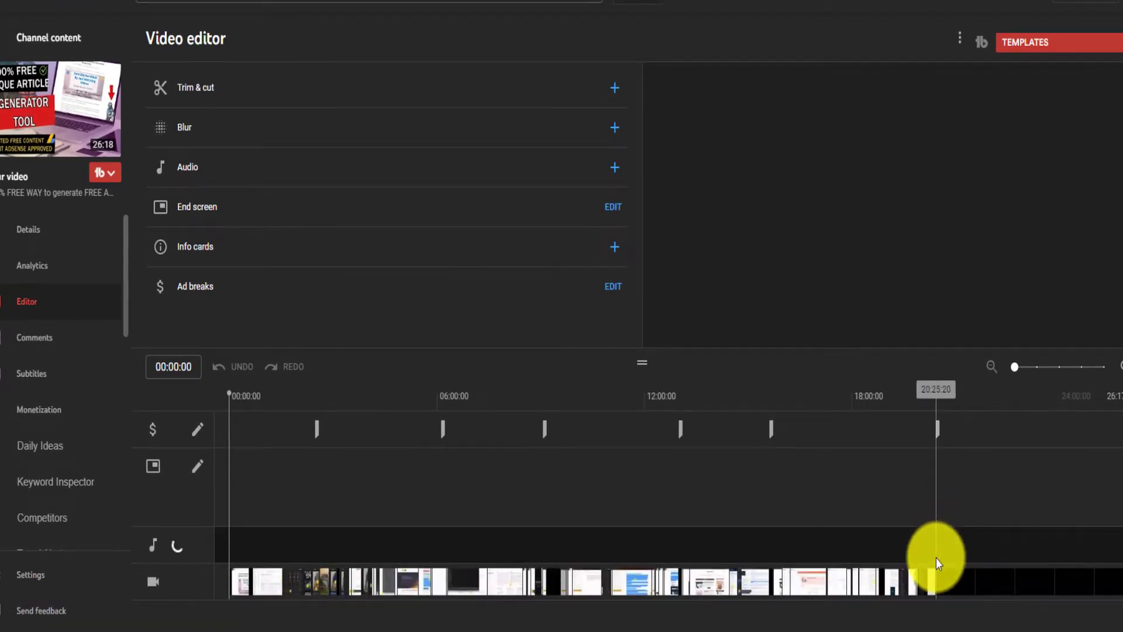
pyautogui.click(930, 557)
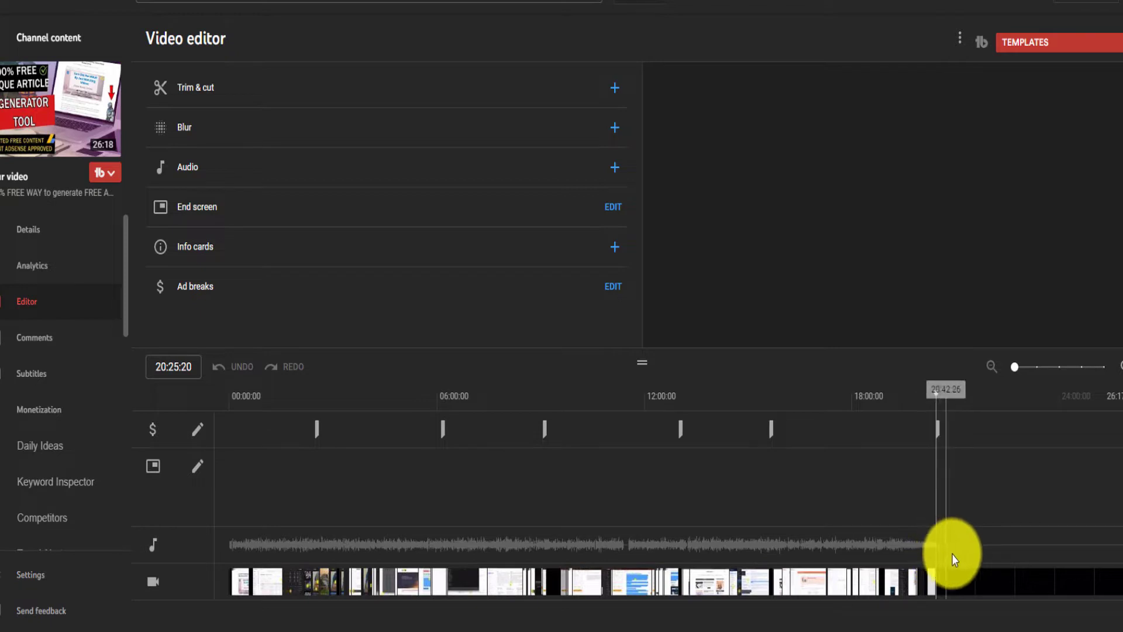
pyautogui.click(901, 492)
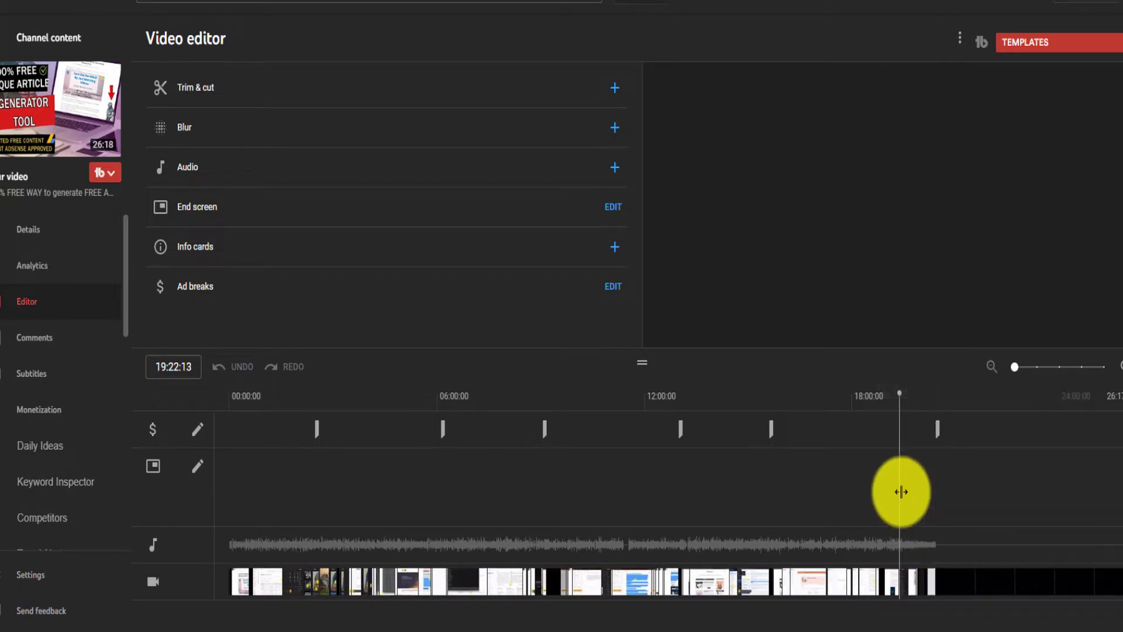
pyautogui.click(335, 487)
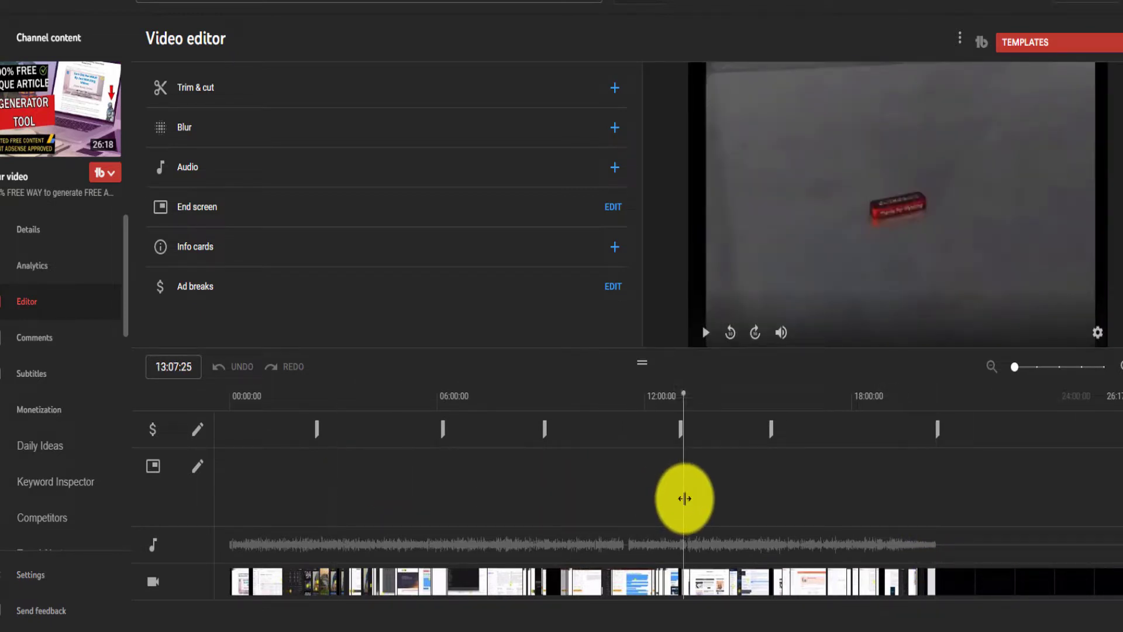
pyautogui.click(933, 528)
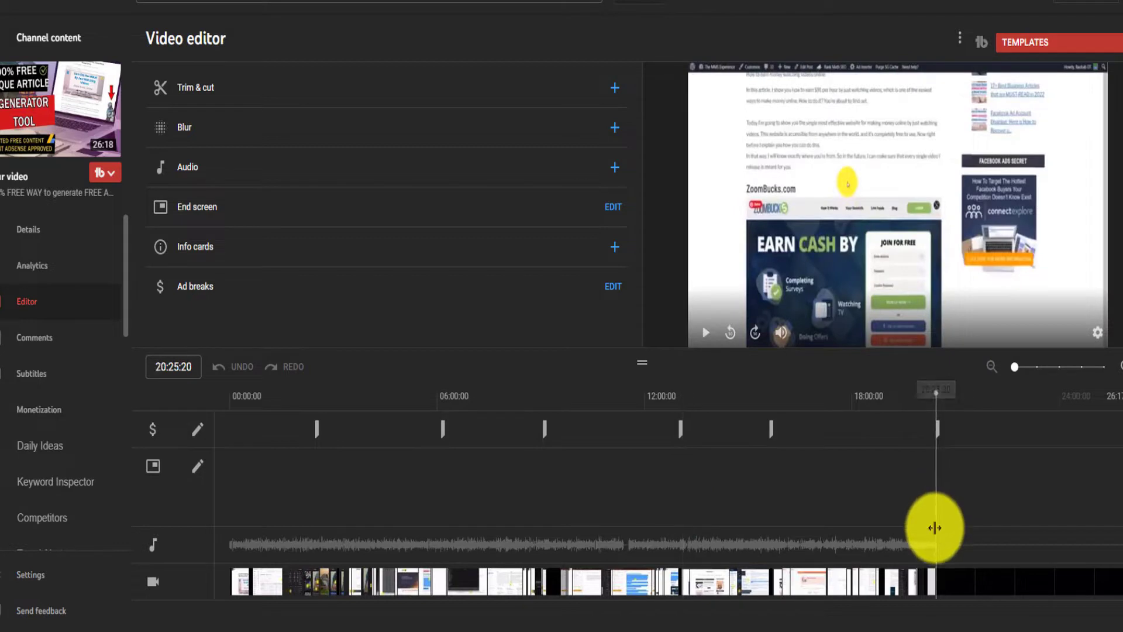
pyautogui.moveTo(934, 529); pyautogui.dragTo(968, 531)
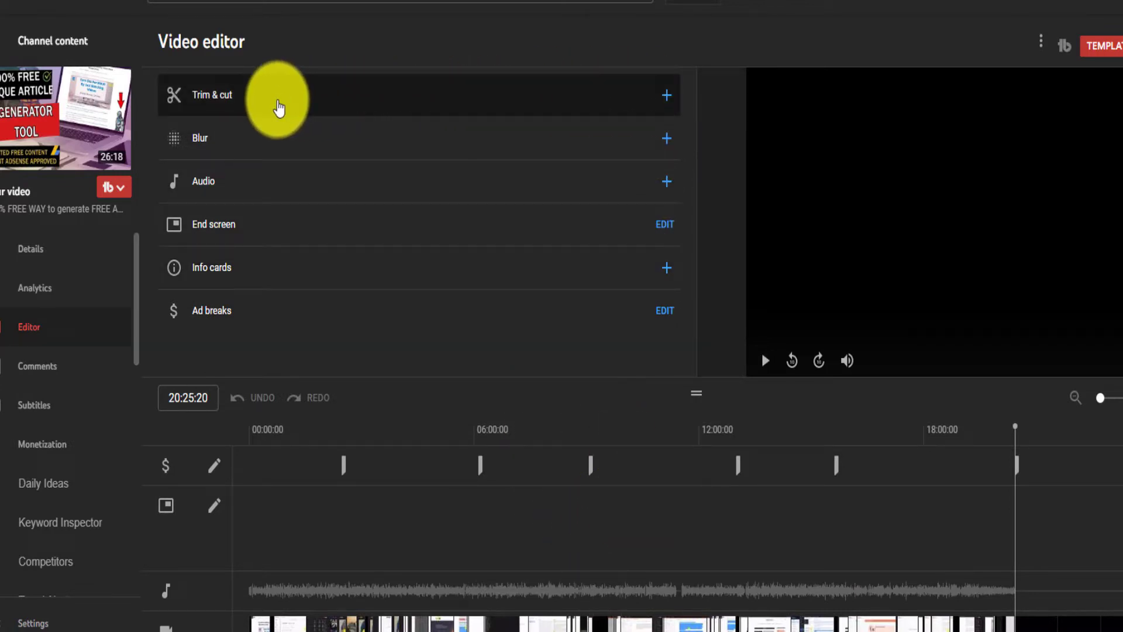
pyautogui.click(277, 106)
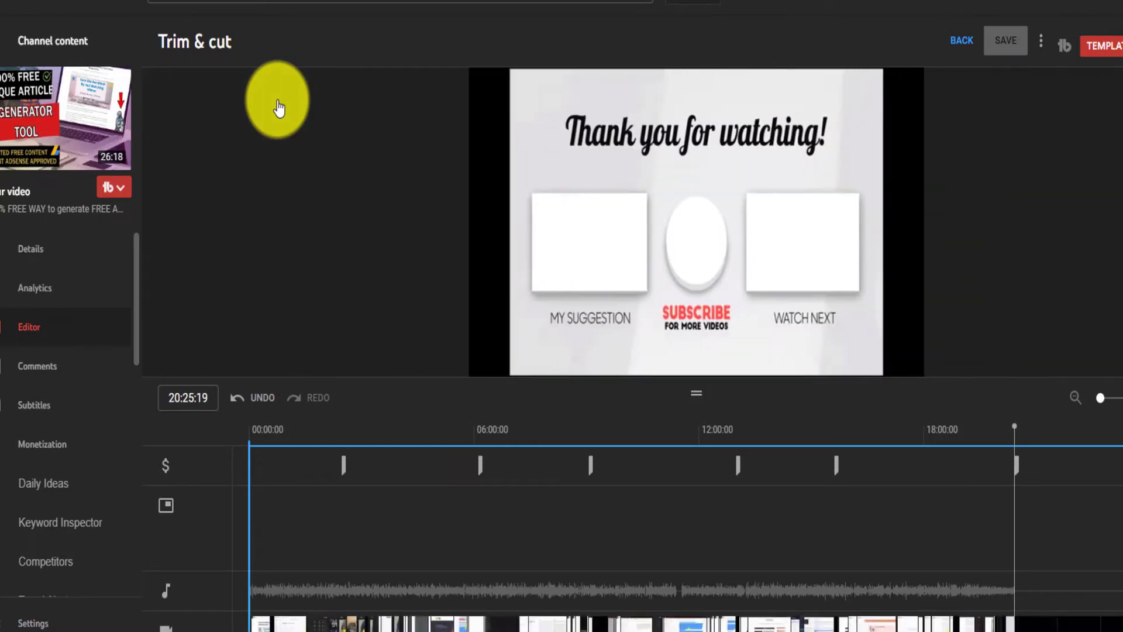
pyautogui.moveTo(253, 479)
pyautogui.mouseDown()
pyautogui.moveTo(338, 478)
pyautogui.moveTo(246, 477)
pyautogui.mouseUp()
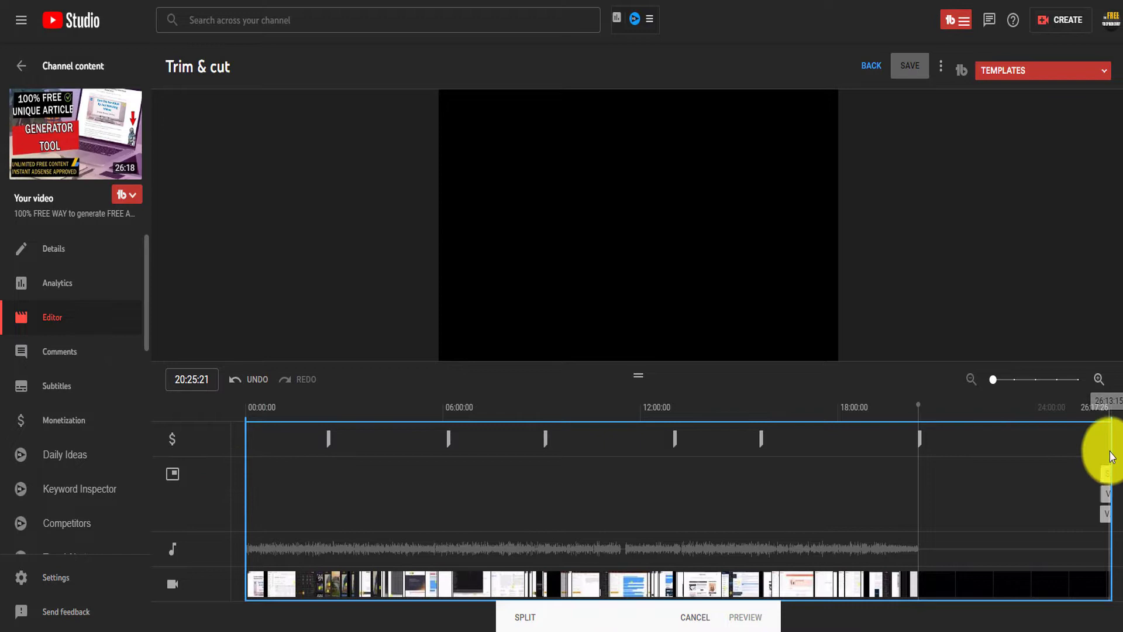
pyautogui.moveTo(1108, 449); pyautogui.dragTo(917, 436)
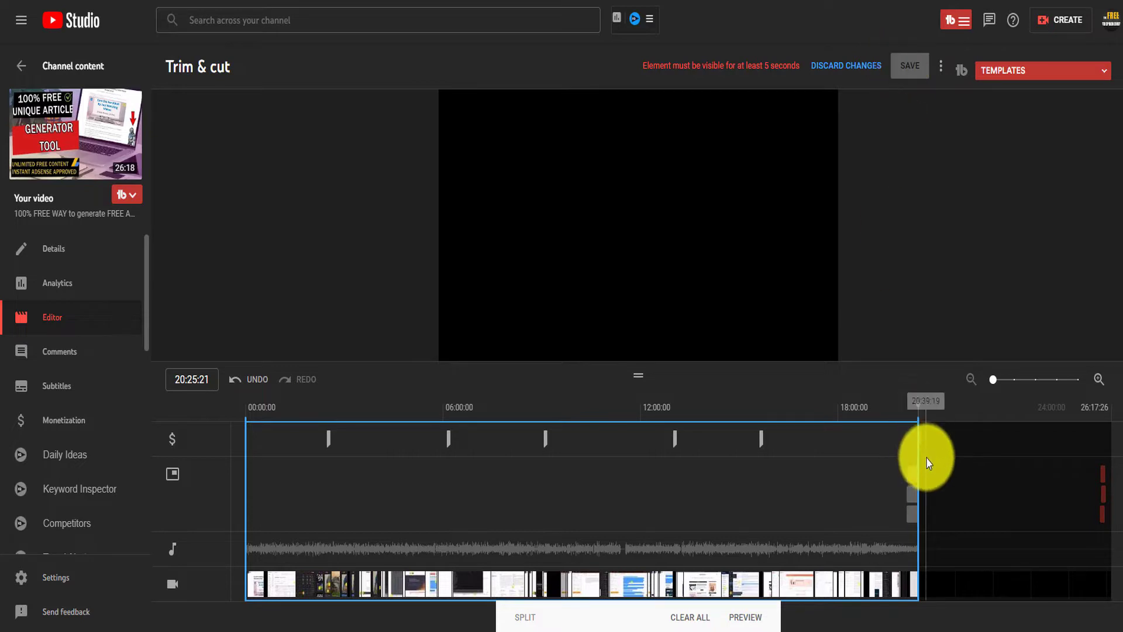
pyautogui.moveTo(918, 449)
pyautogui.mouseDown()
pyautogui.moveTo(1105, 467)
pyautogui.moveTo(919, 422)
pyautogui.mouseUp()
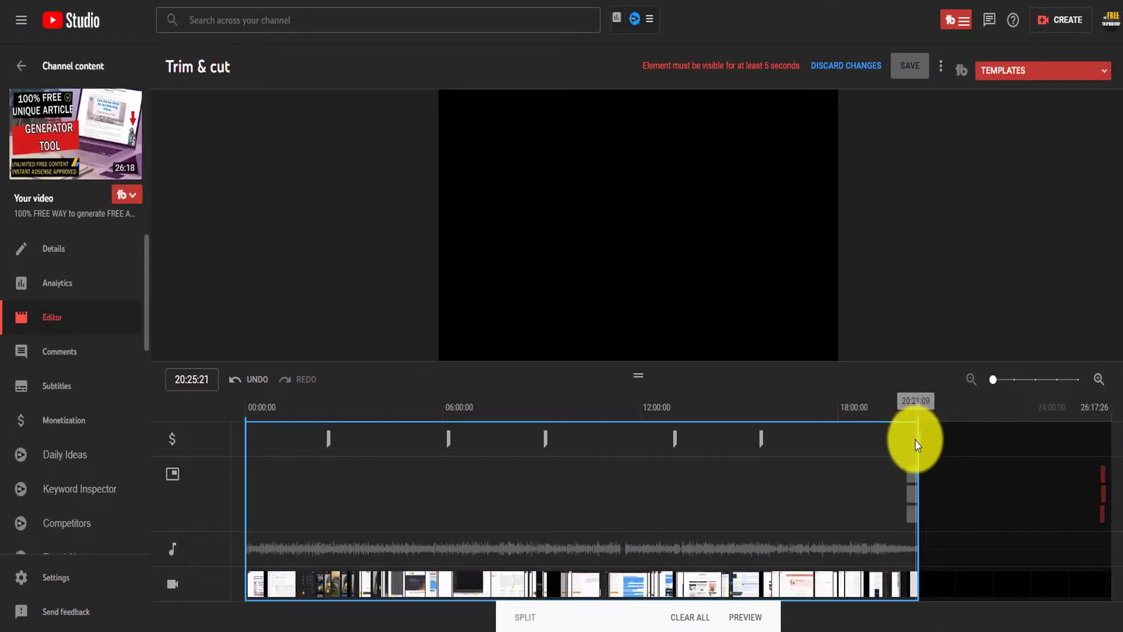
pyautogui.moveTo(919, 442); pyautogui.dragTo(1105, 500)
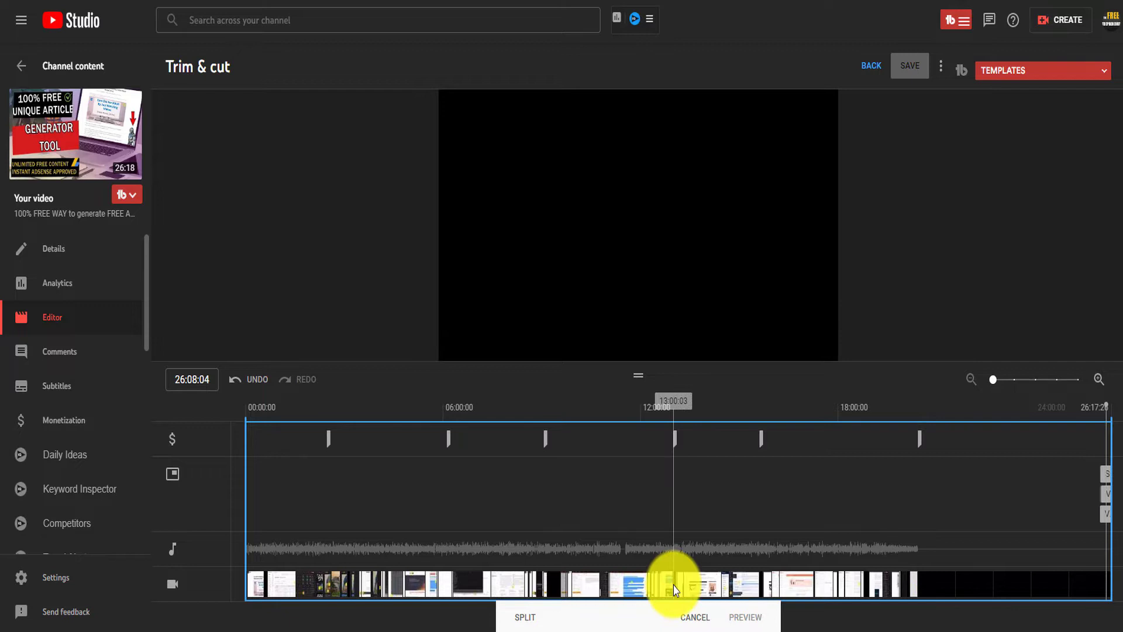
# Delete the Subscribe, 'How to Convert' and 'Article Forge' end screen elements and save
pyautogui.click(704, 619)
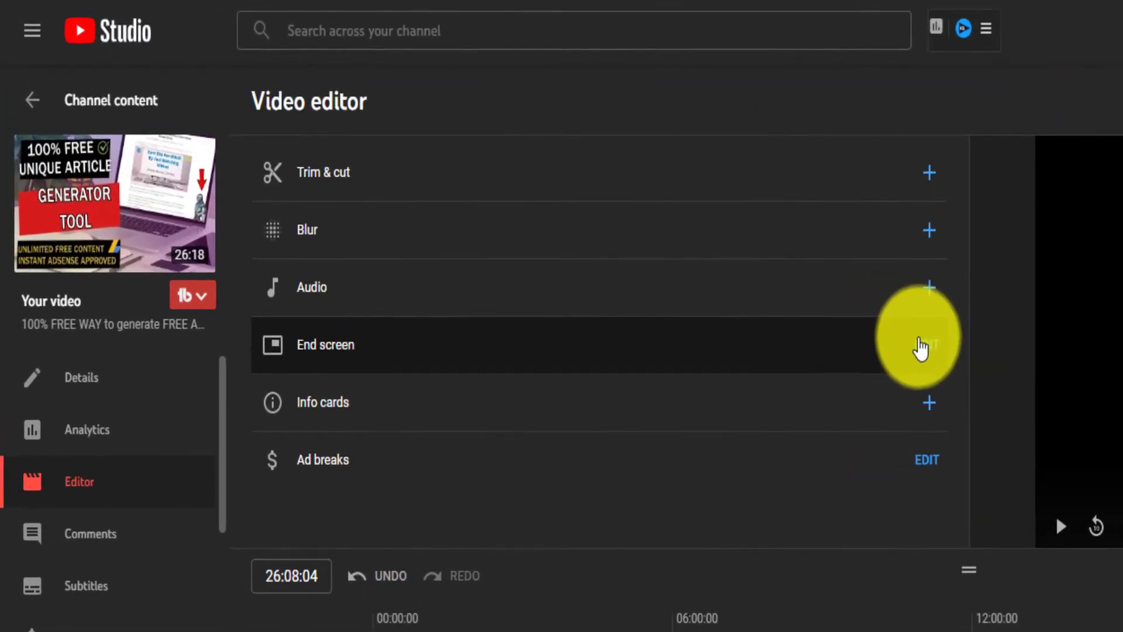
pyautogui.click(713, 266)
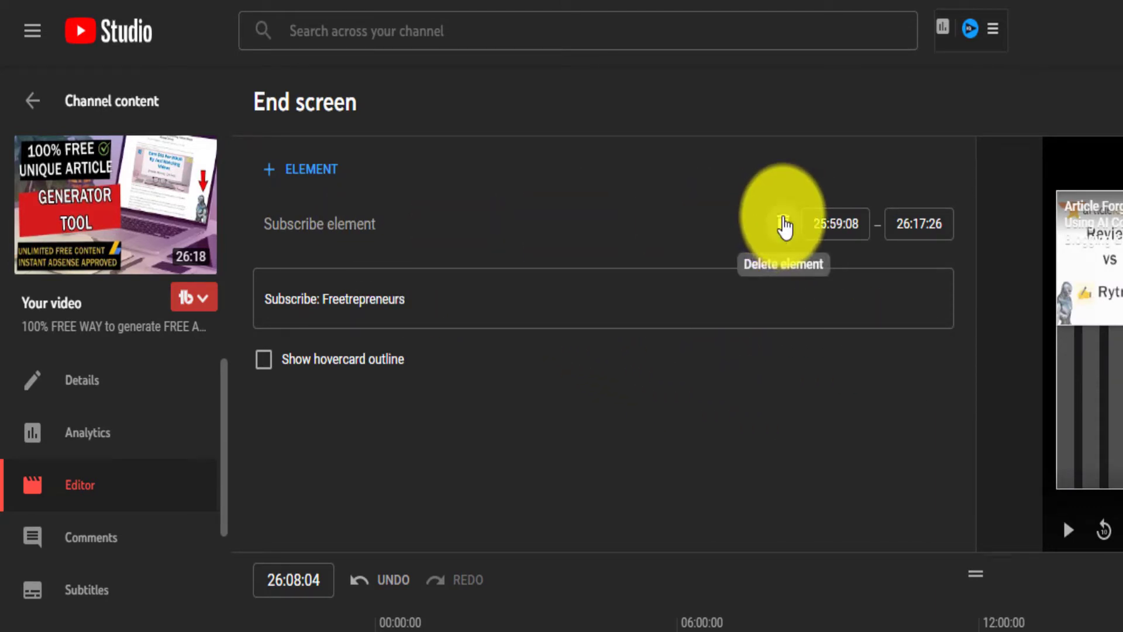
pyautogui.click(783, 224)
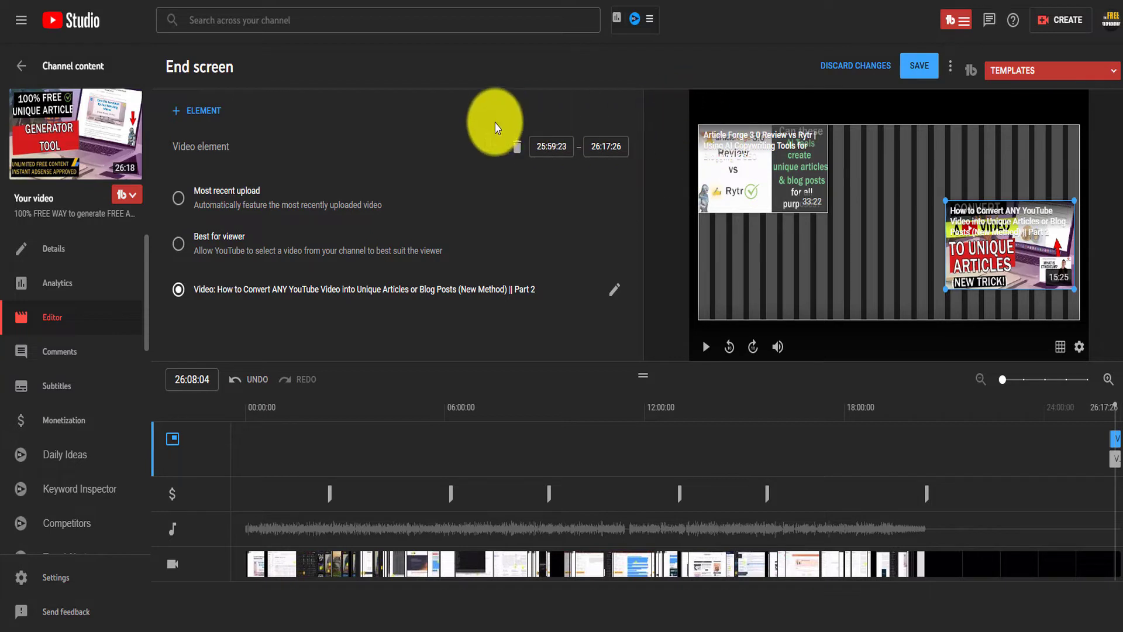
pyautogui.click(520, 148)
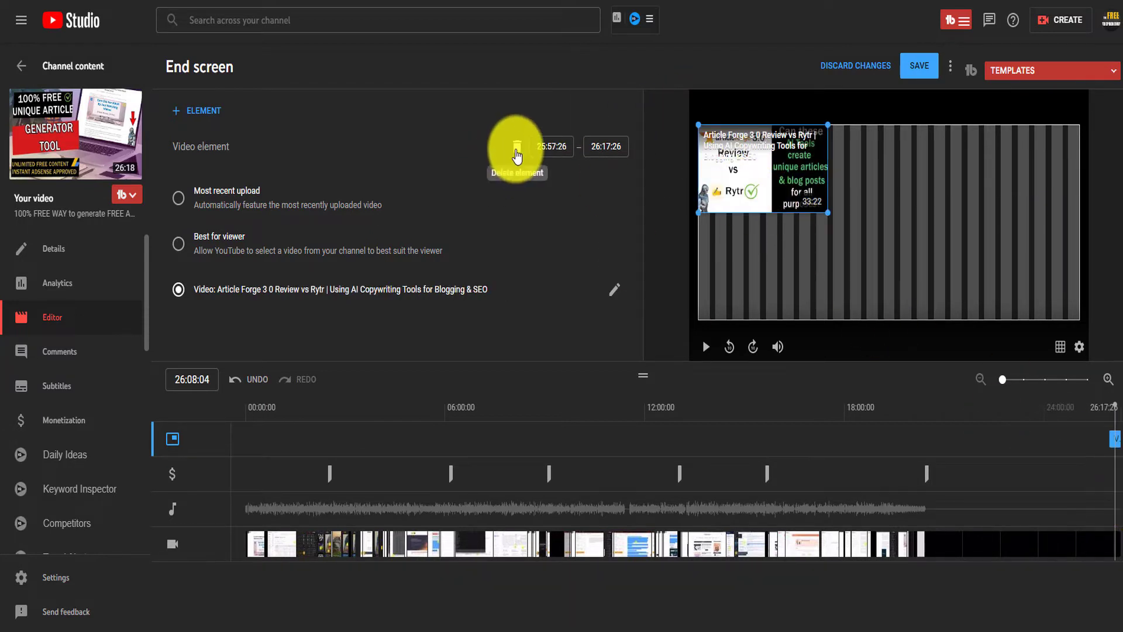
pyautogui.click(516, 151)
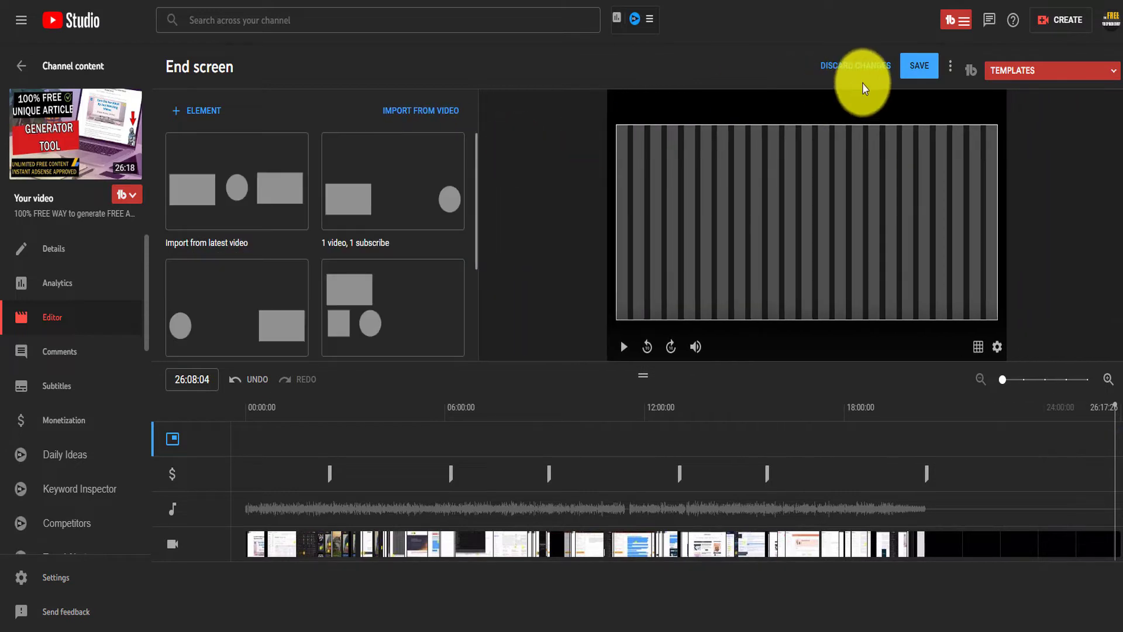
pyautogui.click(912, 75)
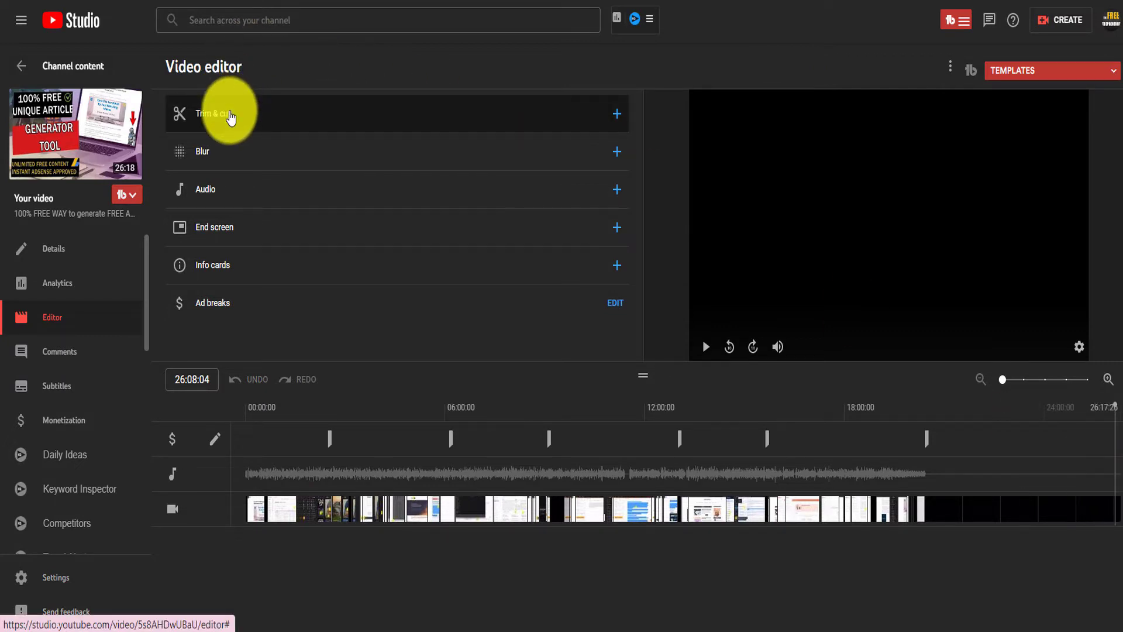
# Try trimming the trailing black, preview the result, and return to trim editing on the full timeline
pyautogui.click(229, 118)
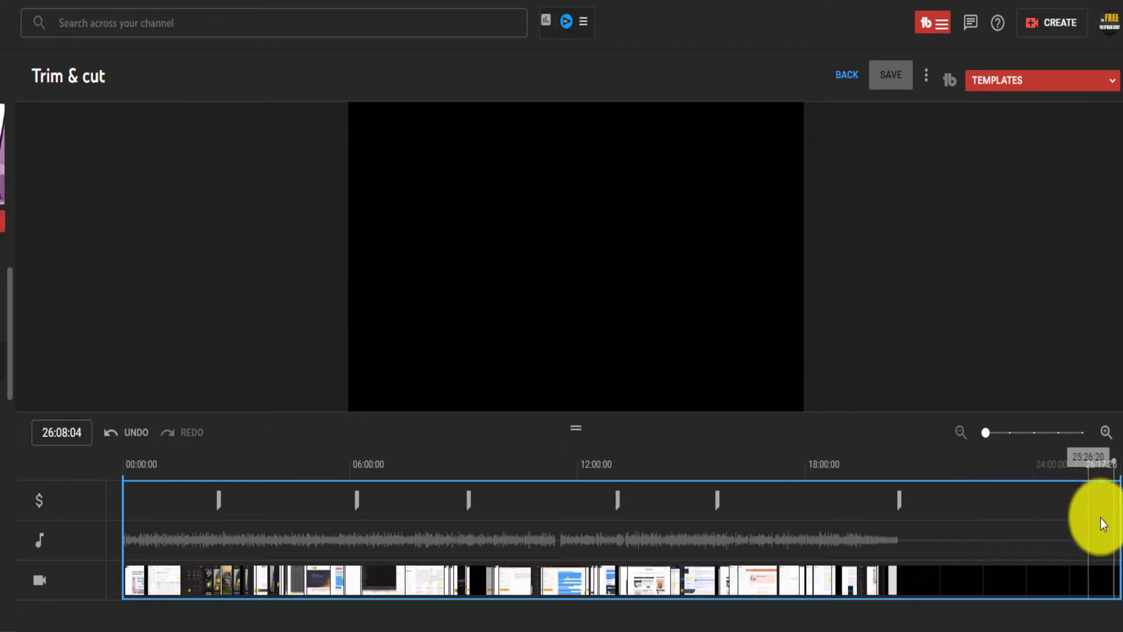
pyautogui.moveTo(1112, 520); pyautogui.dragTo(911, 511)
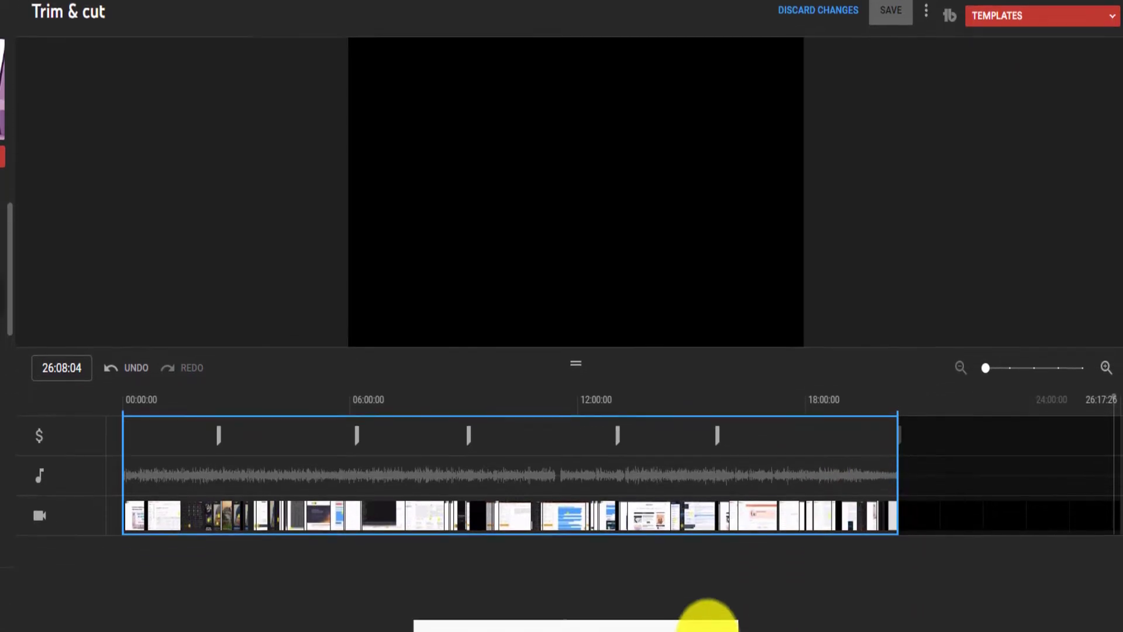
pyautogui.click(705, 616)
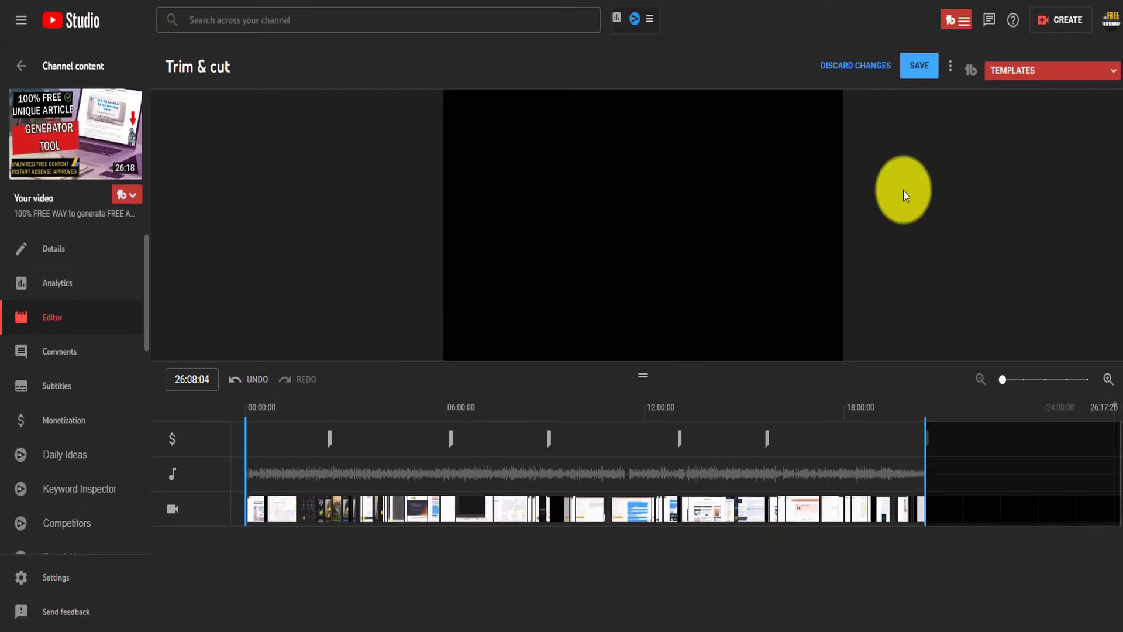
pyautogui.click(915, 71)
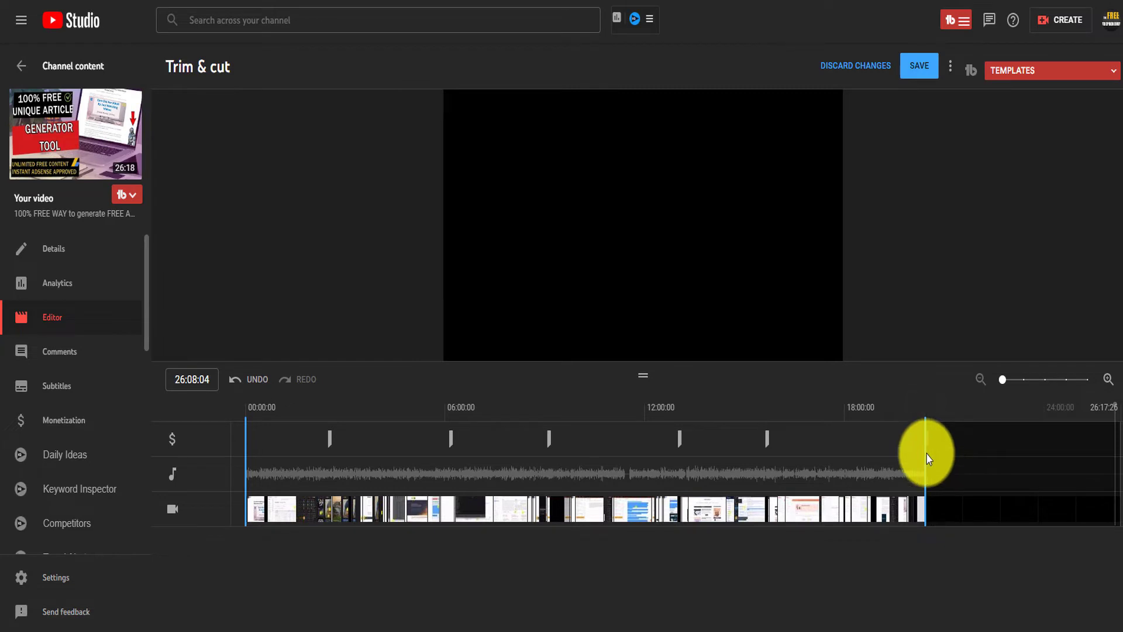
pyautogui.click(1112, 391)
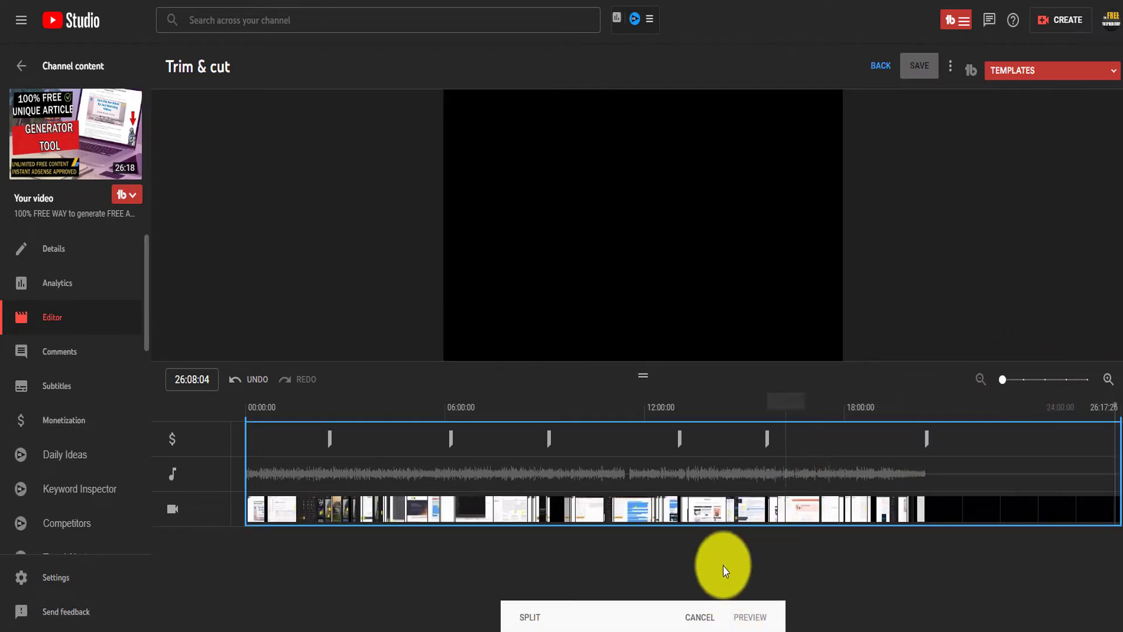
pyautogui.click(701, 619)
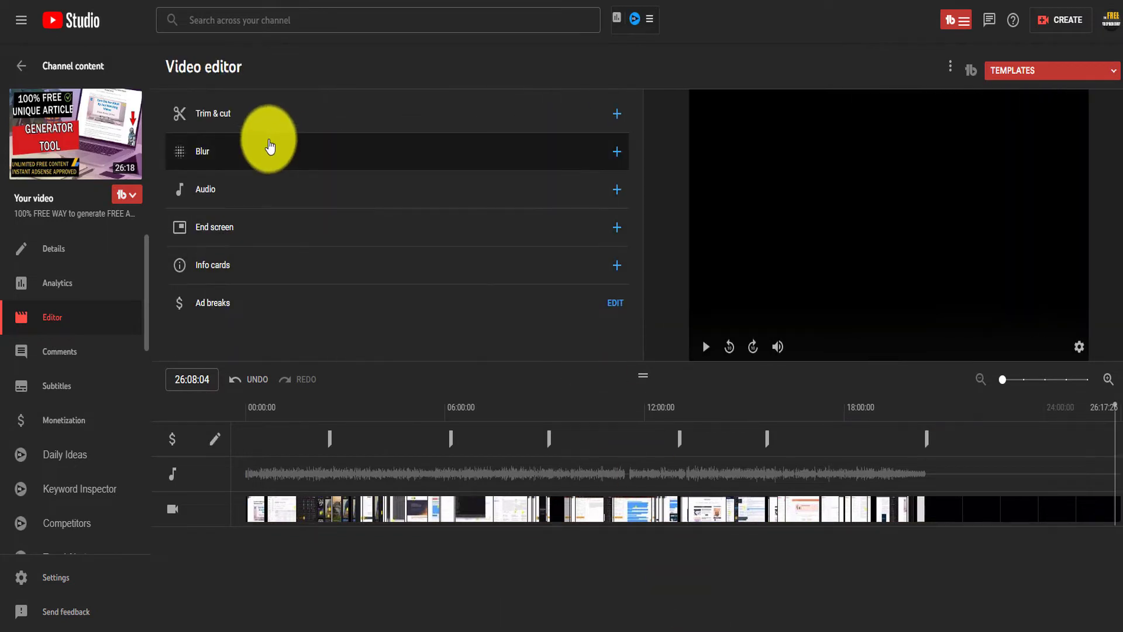
pyautogui.click(257, 121)
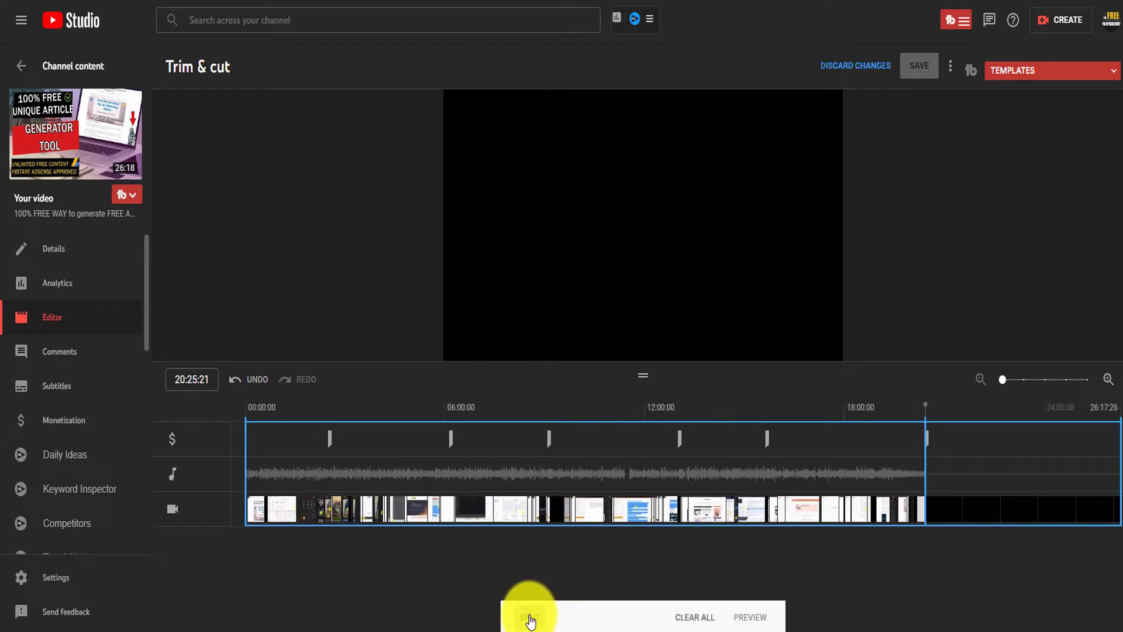
pyautogui.click(966, 442)
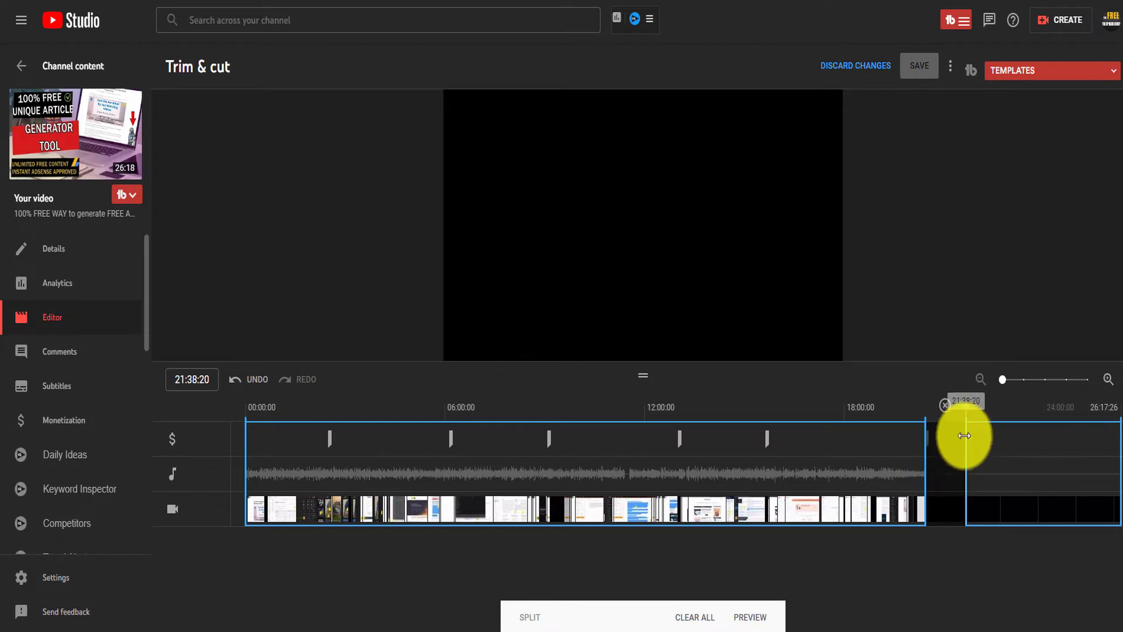
pyautogui.click(921, 480)
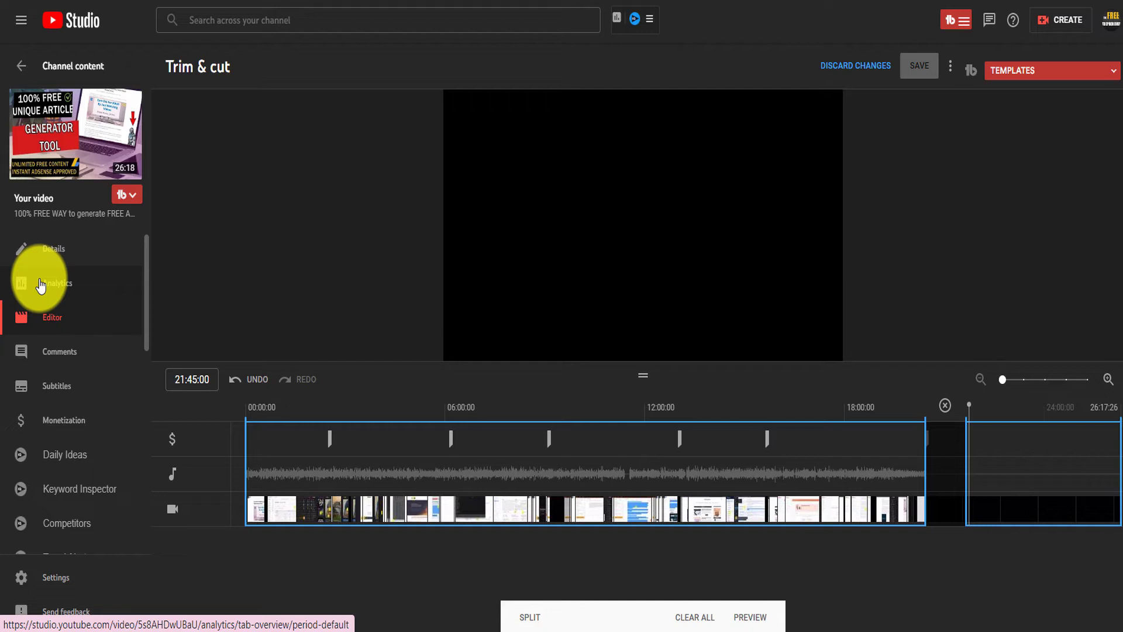
pyautogui.click(697, 619)
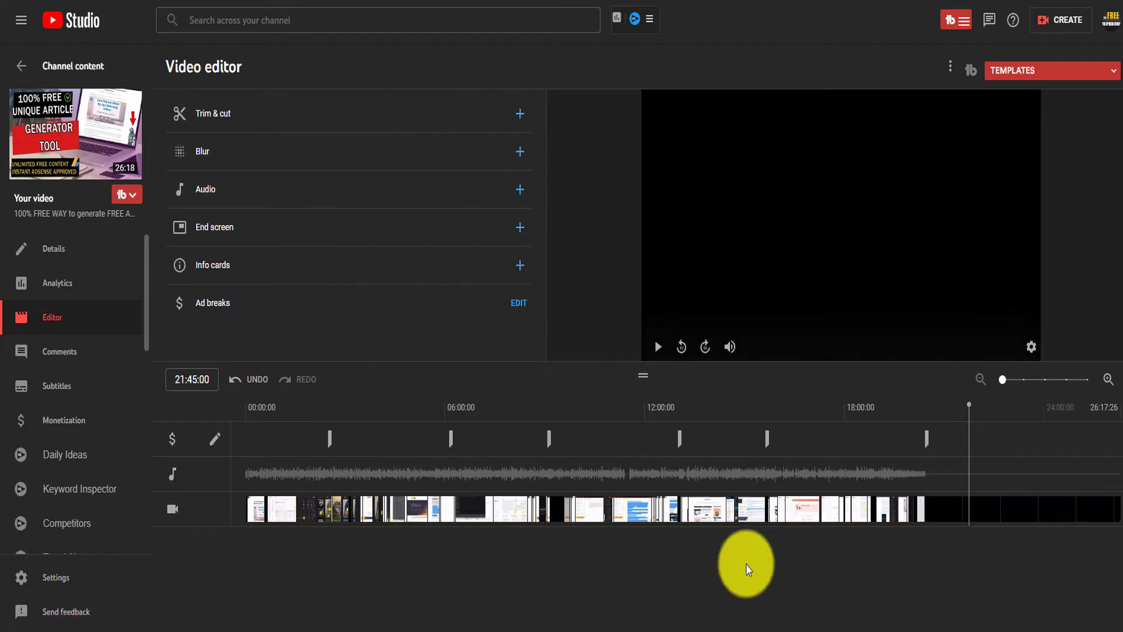
# Trim the trailing black off after about 21:44, preview it, and confirm saving the trim
pyautogui.click(290, 102)
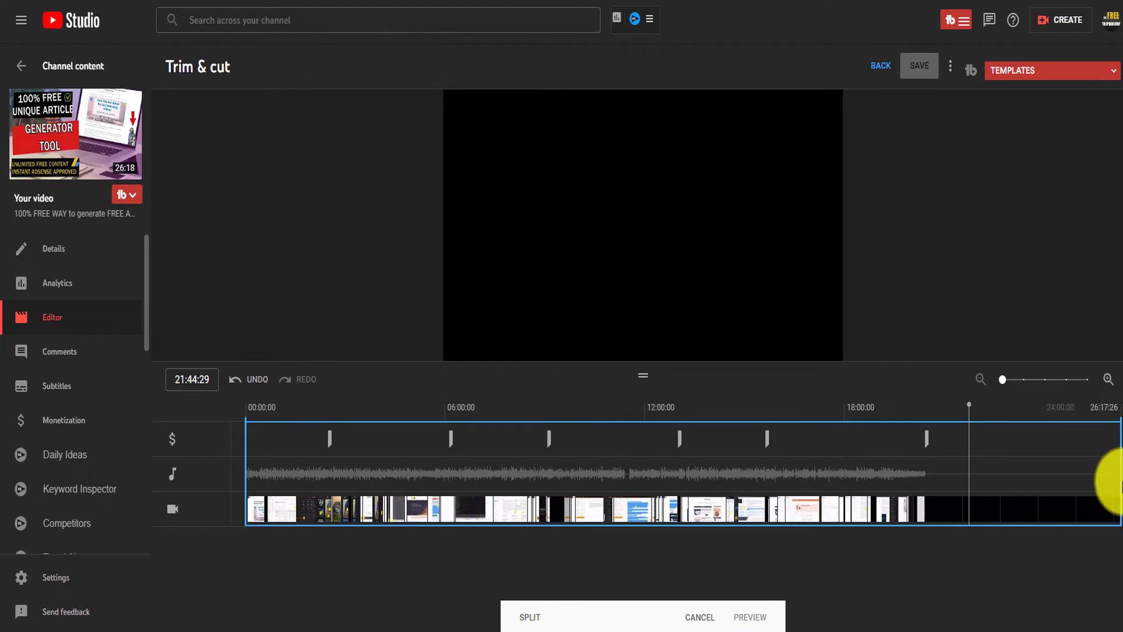
pyautogui.moveTo(1120, 483); pyautogui.dragTo(937, 511)
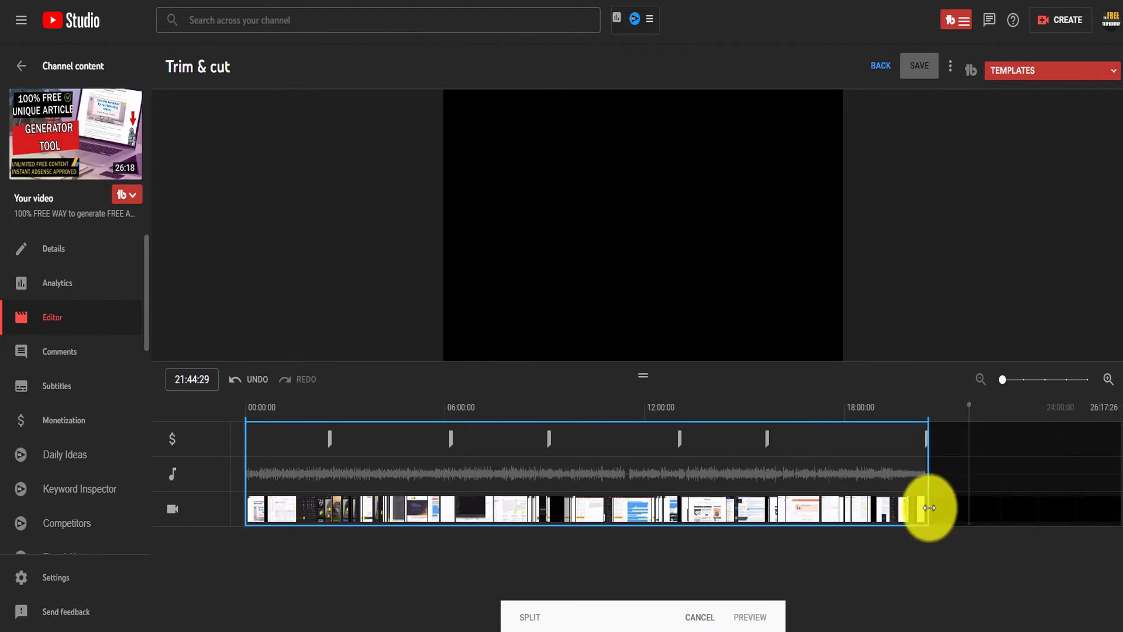
pyautogui.click(756, 621)
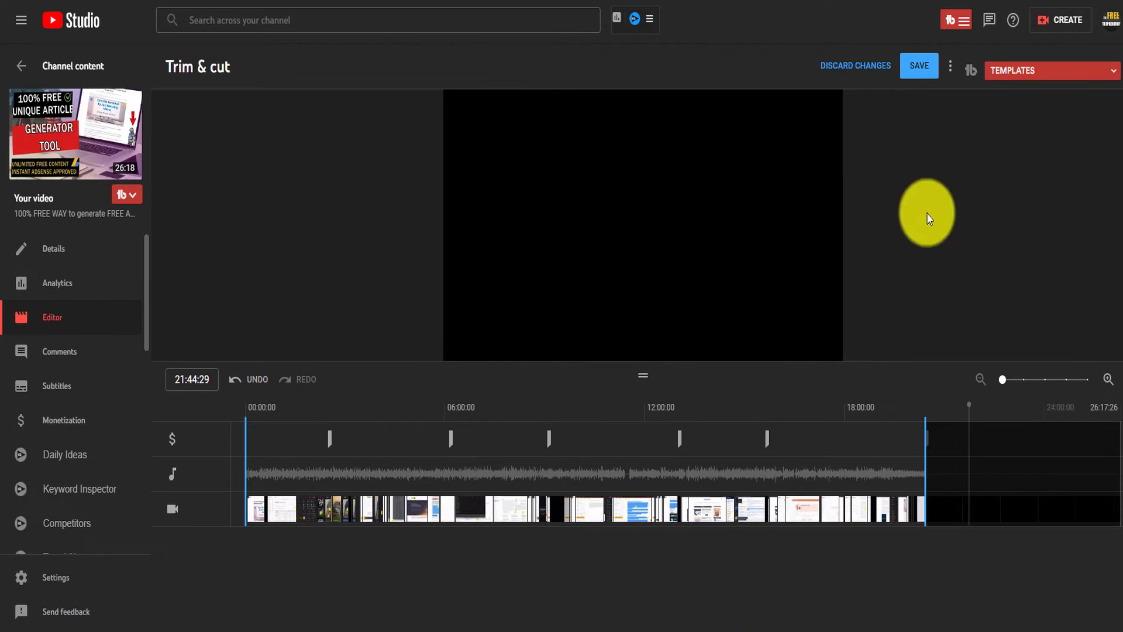
pyautogui.click(927, 69)
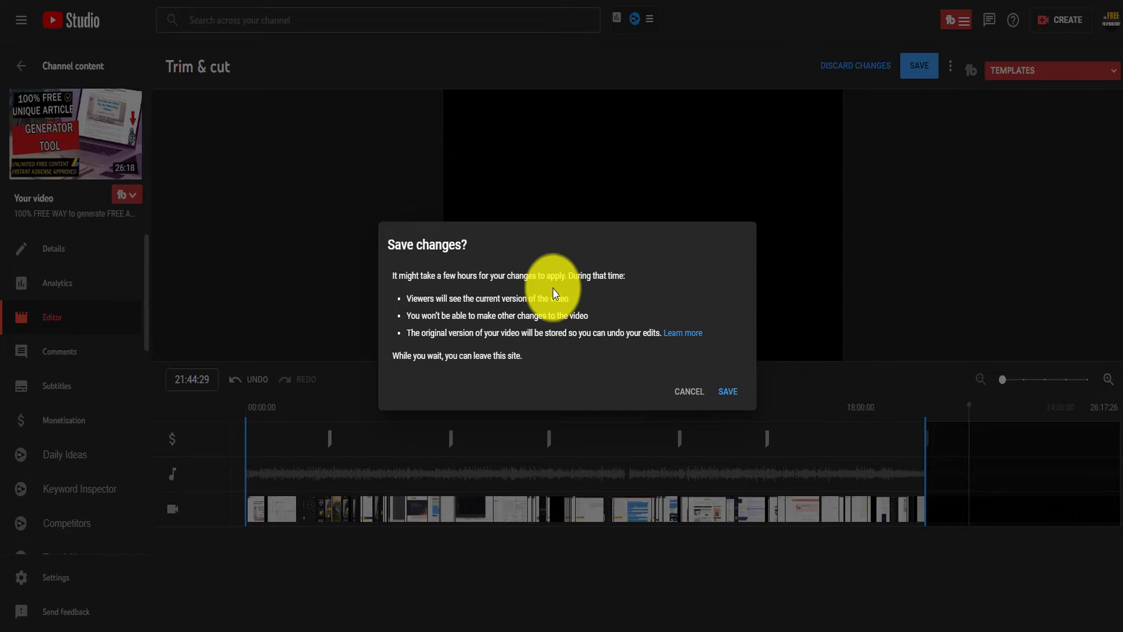
pyautogui.click(722, 392)
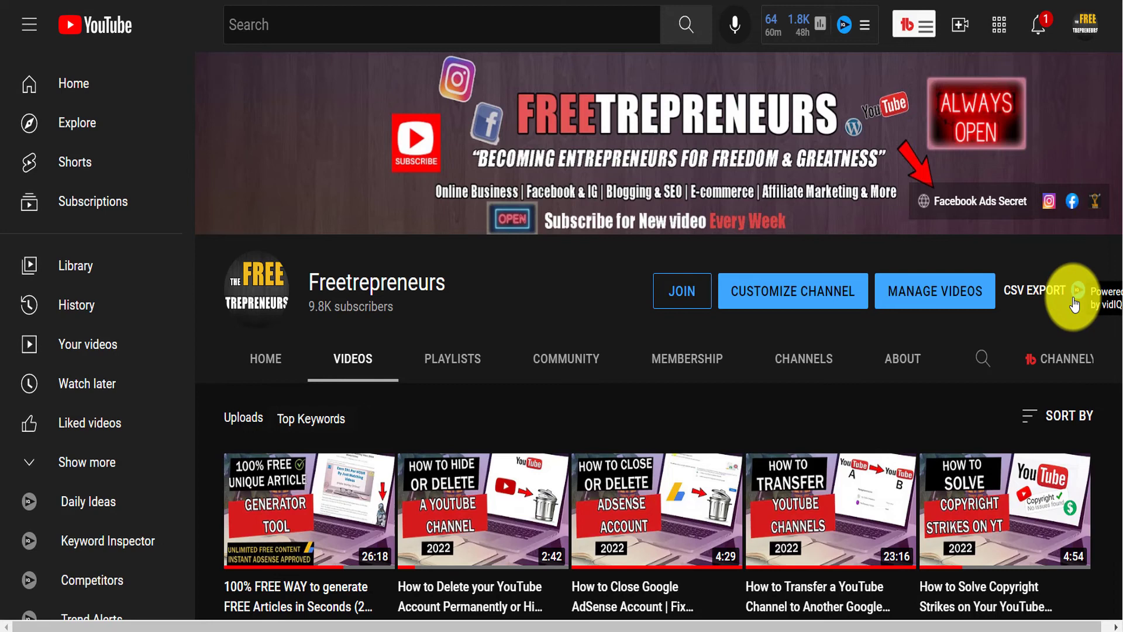
pyautogui.scroll(-1, 1073, 303)
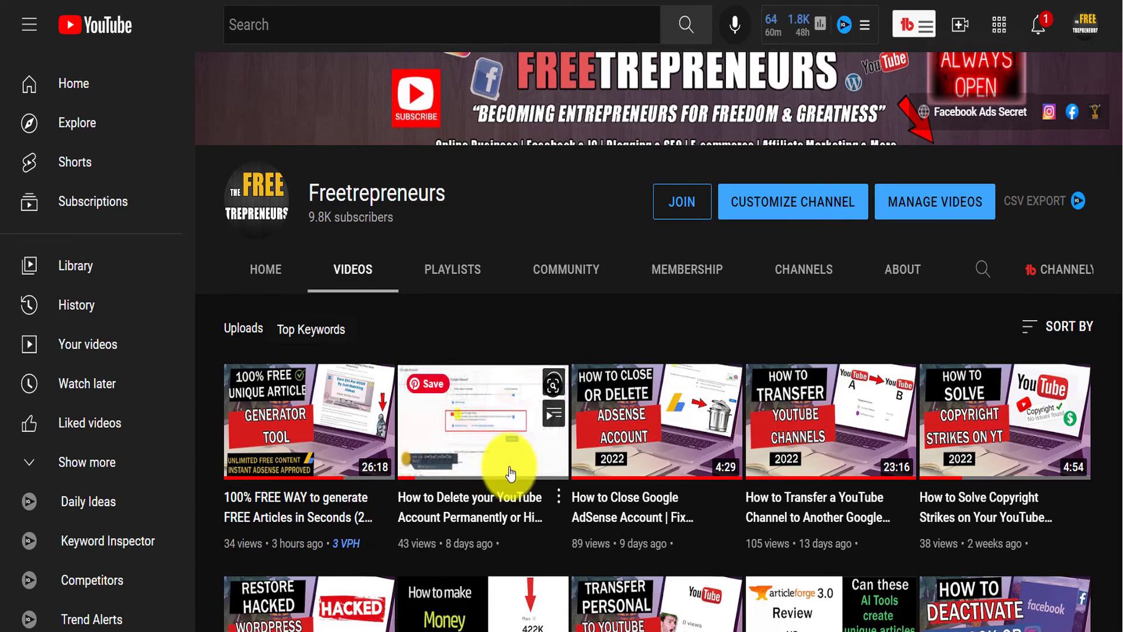
pyautogui.moveTo(657, 419)
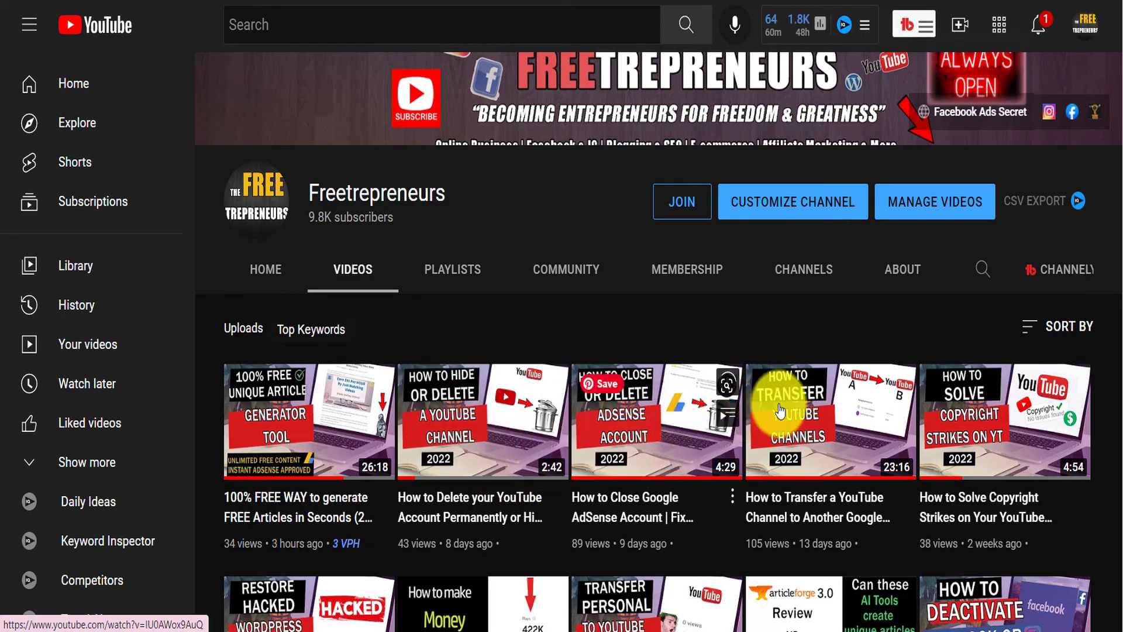
pyautogui.scroll(-3, 835, 402)
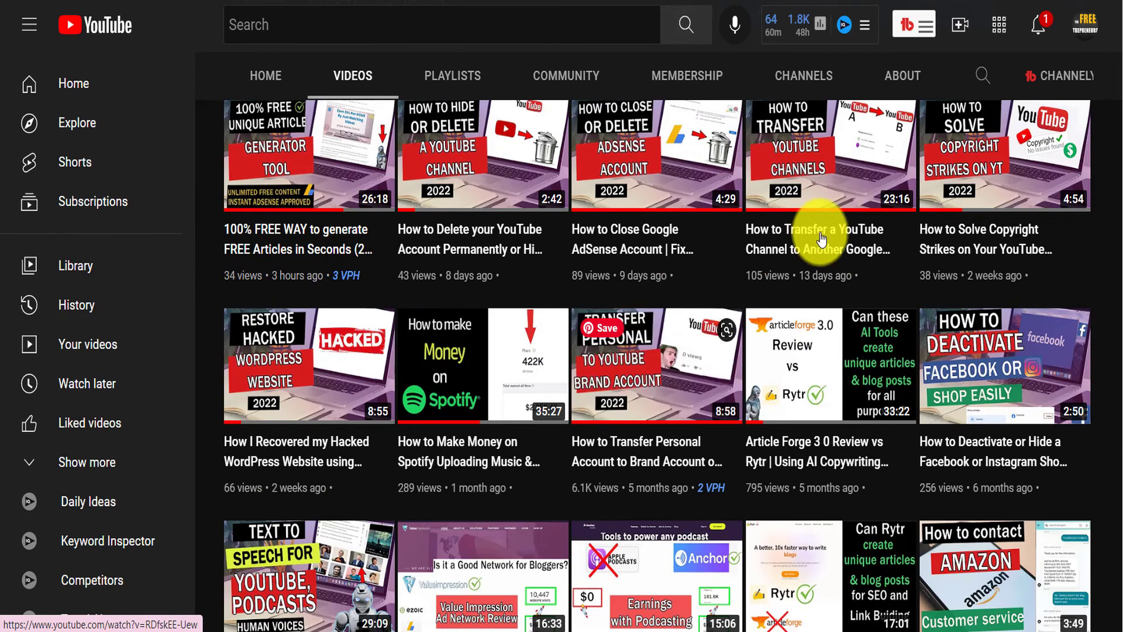
pyautogui.moveTo(831, 420)
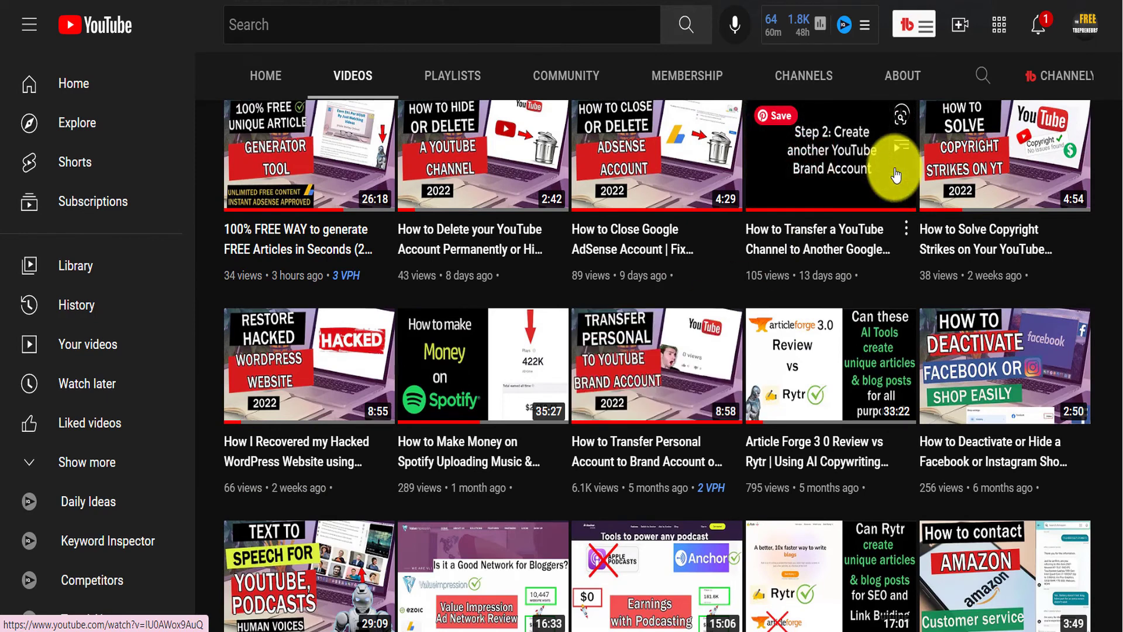
pyautogui.scroll(-1, 518, 276)
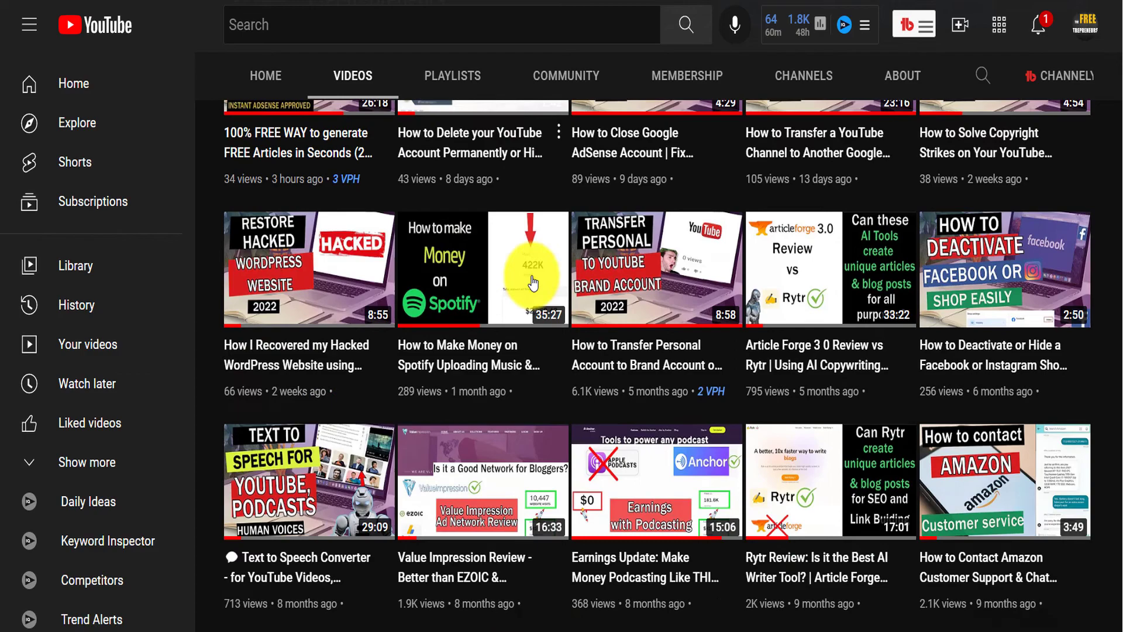
pyautogui.scroll(2, 533, 280)
pyautogui.moveTo(483, 242)
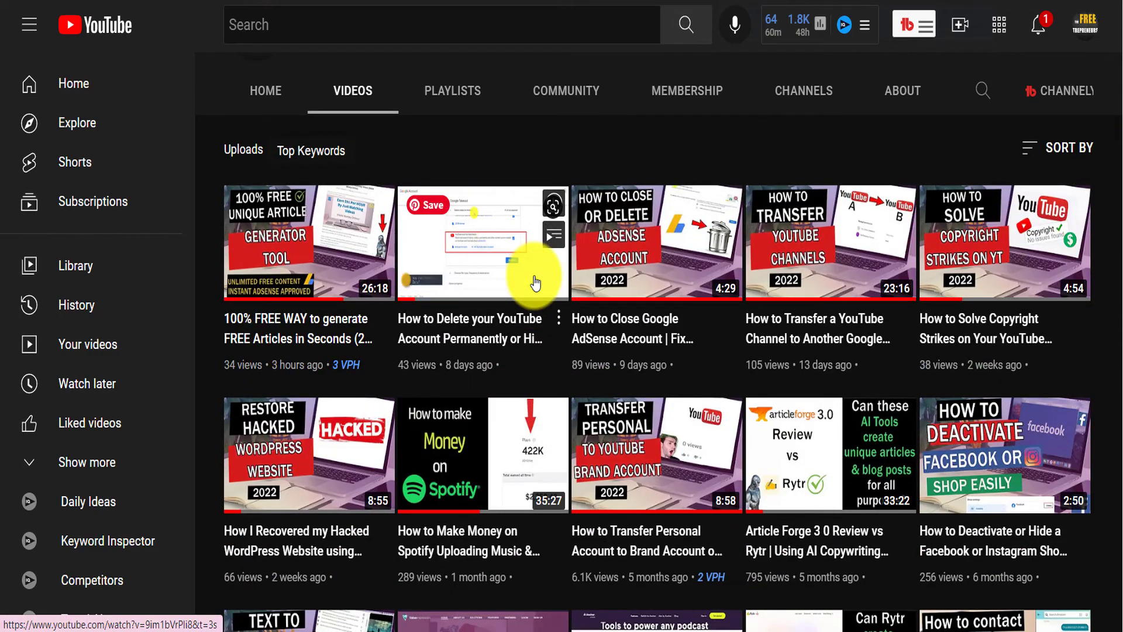
pyautogui.scroll(2, 876, 317)
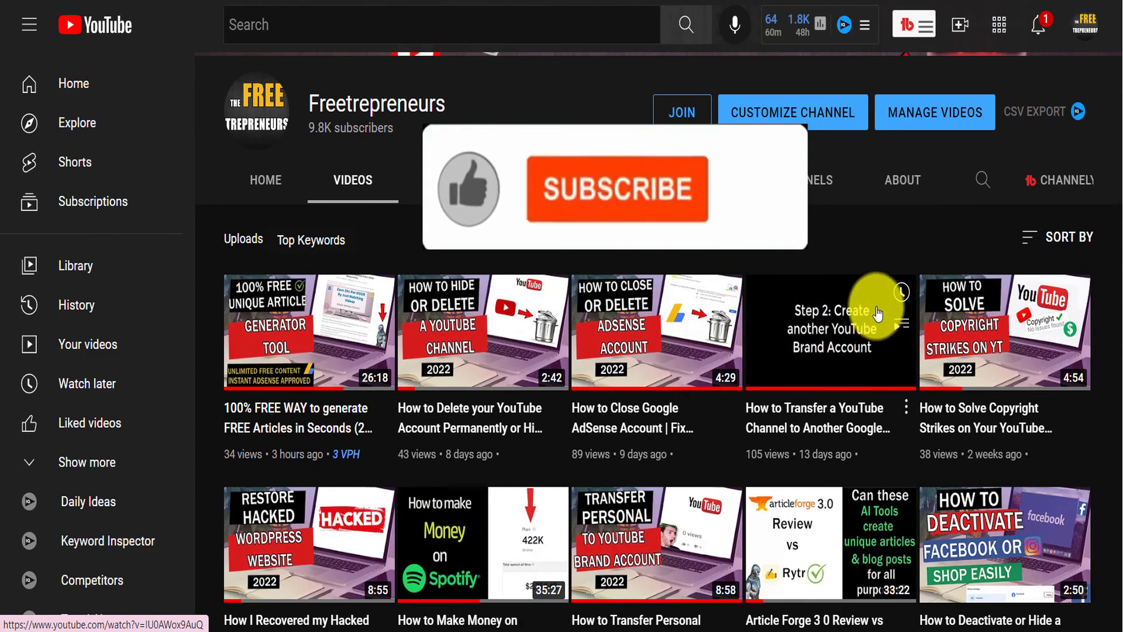